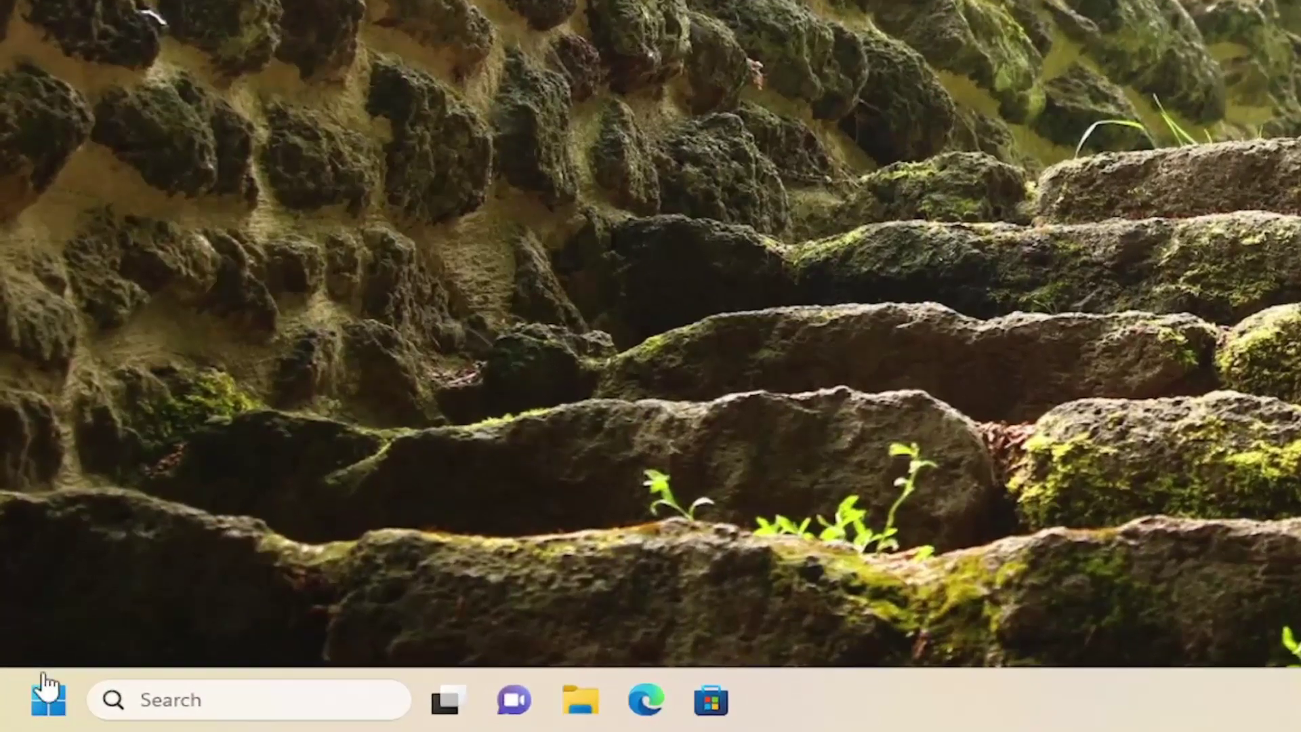
Launch services.msc from the Run box on the Start quick-link menu
{"action": "right_click", "coordinate": [43, 702]}
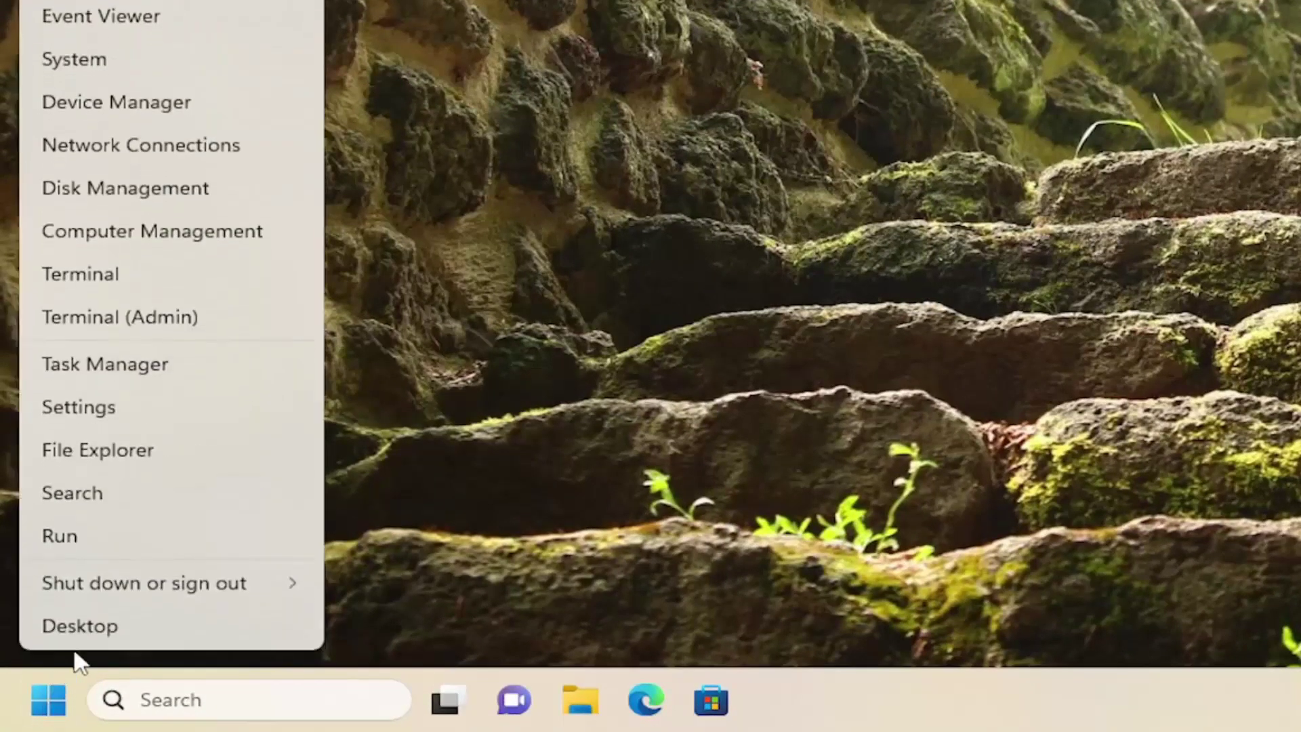
{"action": "left_click", "coordinate": [60, 532]}
{"action": "type", "text": "servi"}
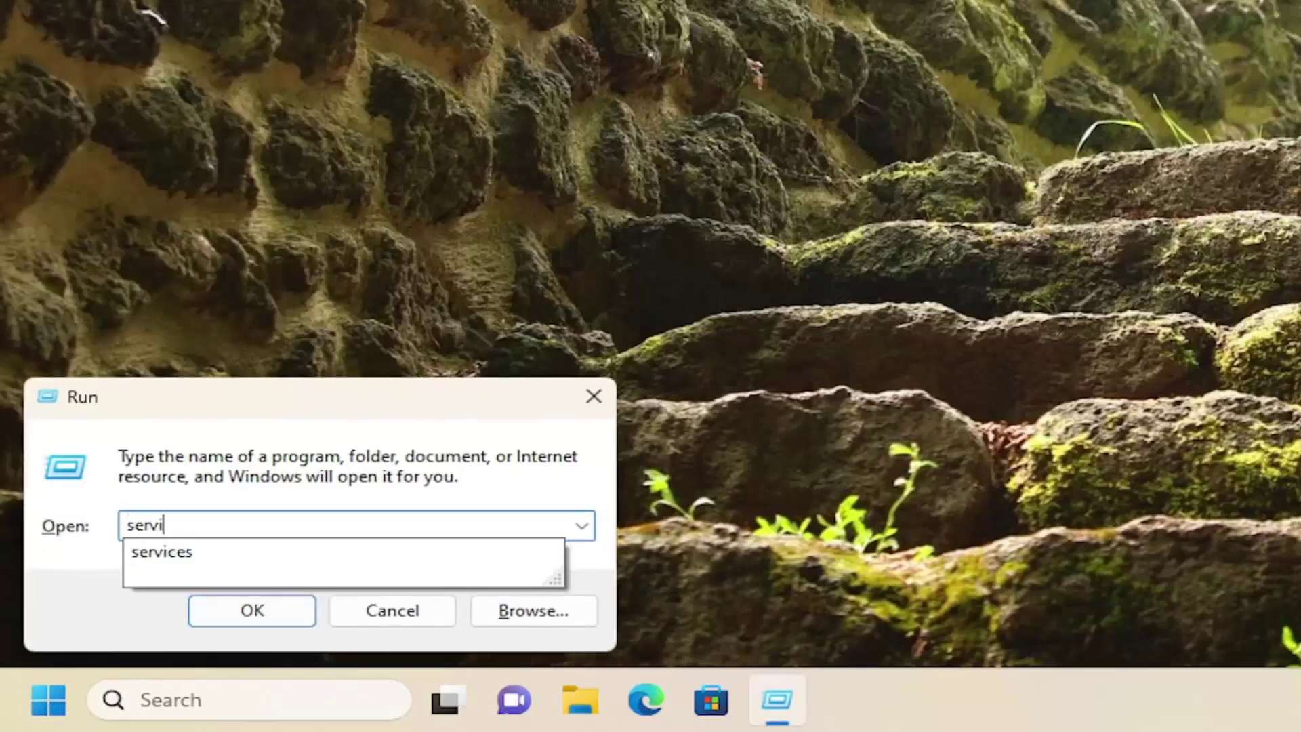
{"action": "type", "text": "ces.msc"}
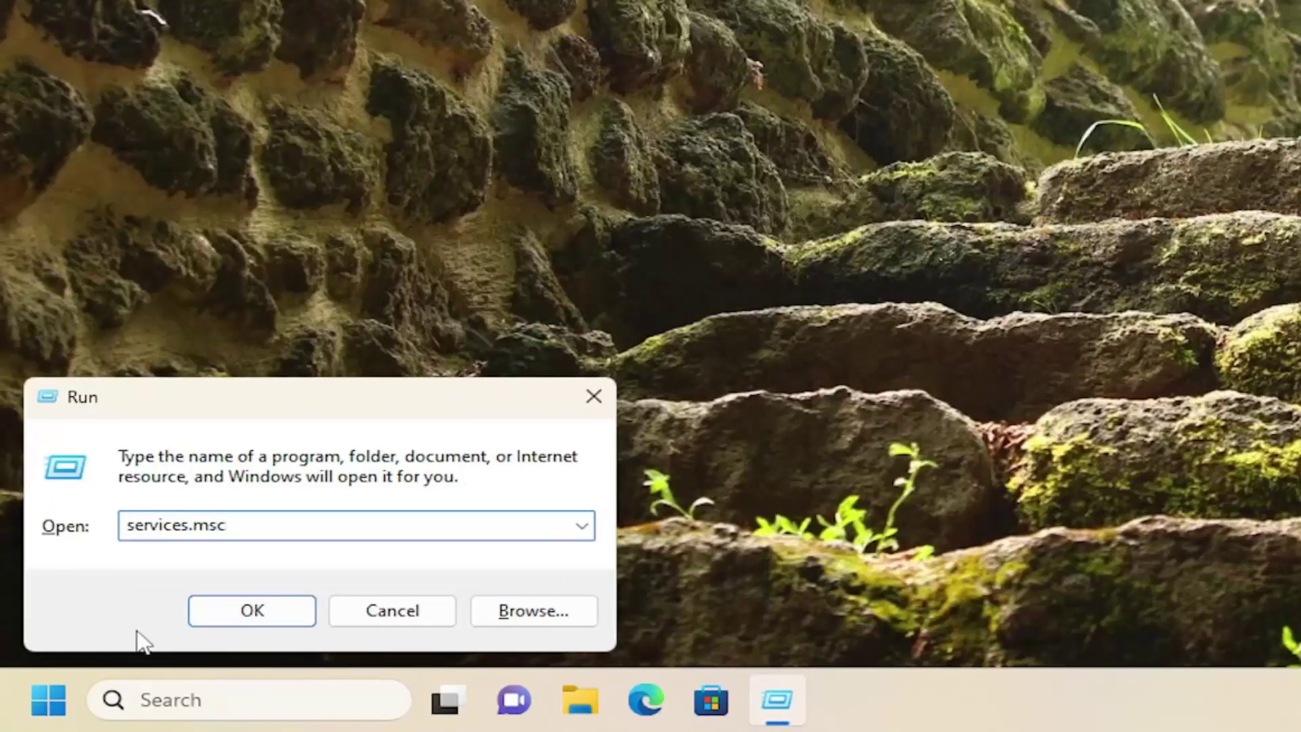
{"action": "left_click", "coordinate": [250, 610]}
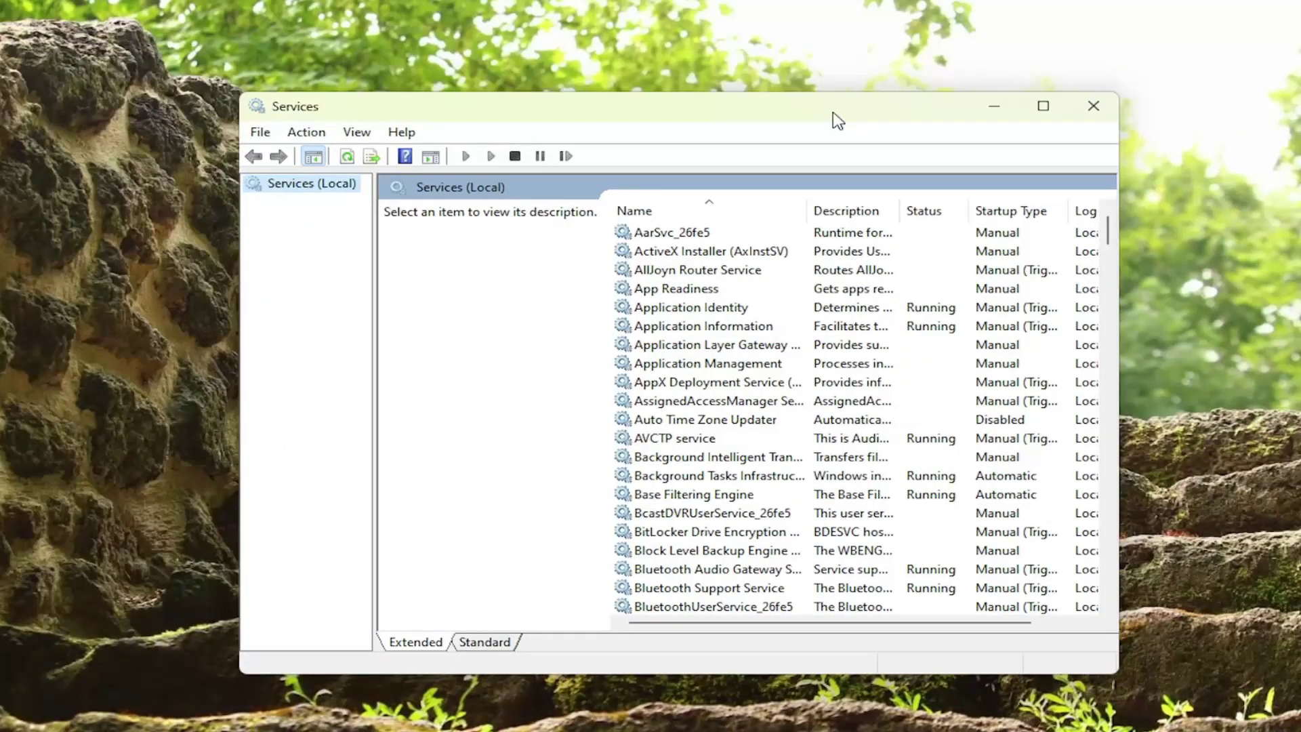
{"action": "left_click_drag", "start_coordinate": [1069, 226], "coordinate": [1058, 596]}
{"action": "scroll", "coordinate": [673, 485], "scroll_direction": "up", "scroll_amount": 4}
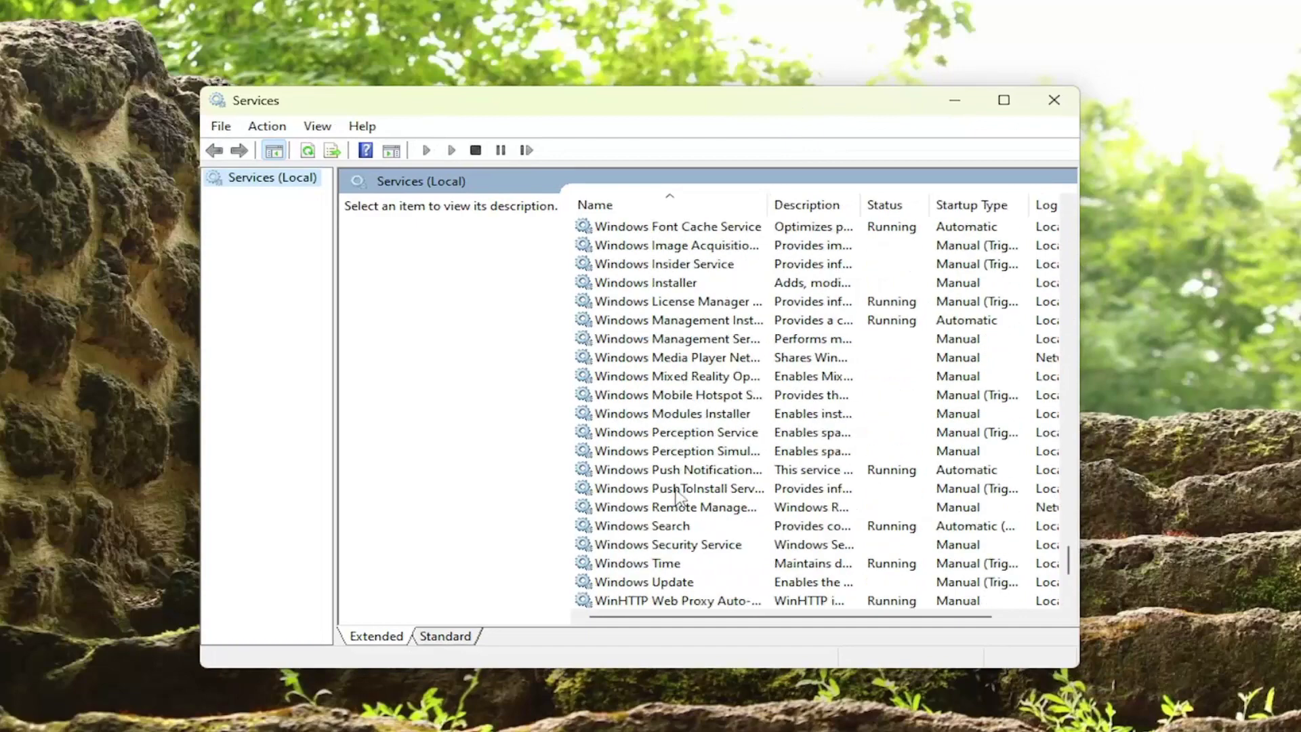
{"action": "scroll", "coordinate": [675, 475], "scroll_direction": "up", "scroll_amount": 5}
{"action": "scroll", "coordinate": [675, 475], "scroll_direction": "up", "scroll_amount": 6}
{"action": "scroll", "coordinate": [671, 478], "scroll_direction": "up", "scroll_amount": 3}
{"action": "scroll", "coordinate": [664, 479], "scroll_direction": "down", "scroll_amount": 4}
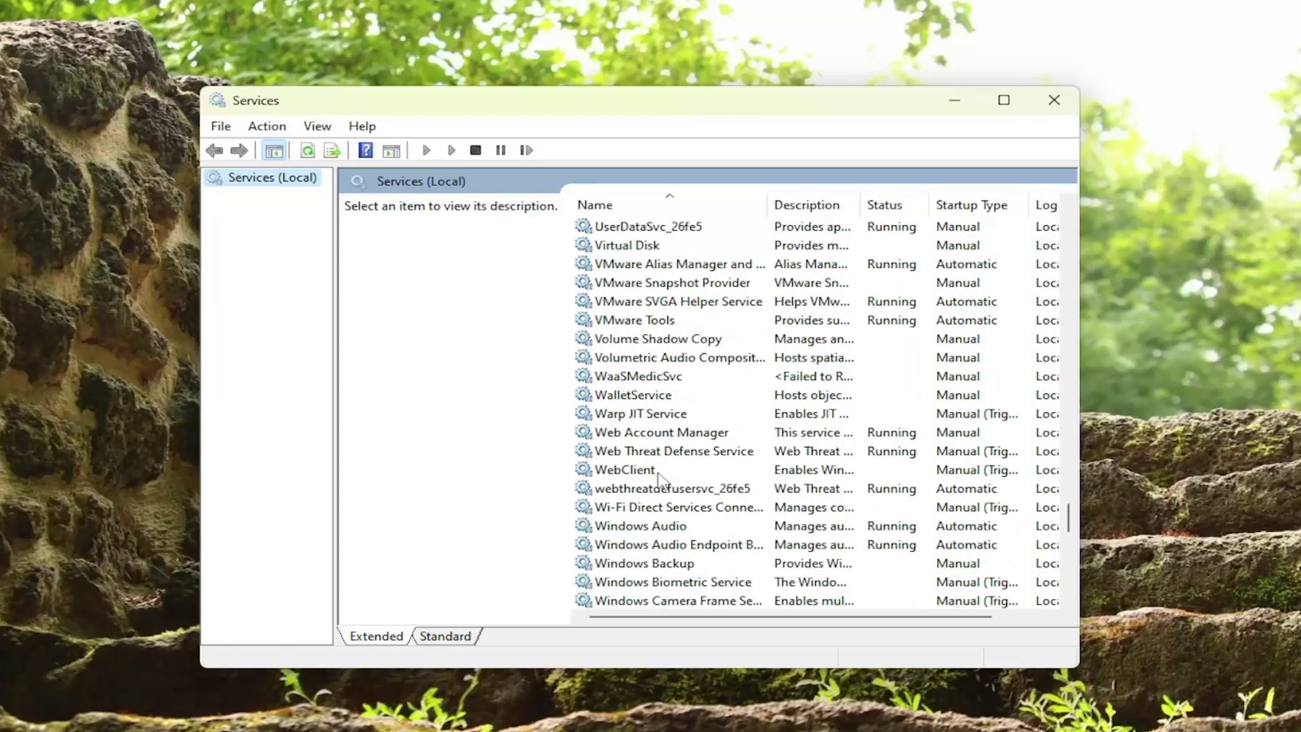
{"action": "scroll", "coordinate": [655, 480], "scroll_direction": "down", "scroll_amount": 3}
{"action": "scroll", "coordinate": [659, 480], "scroll_direction": "down", "scroll_amount": 5}
{"action": "scroll", "coordinate": [659, 486], "scroll_direction": "down", "scroll_amount": 6}
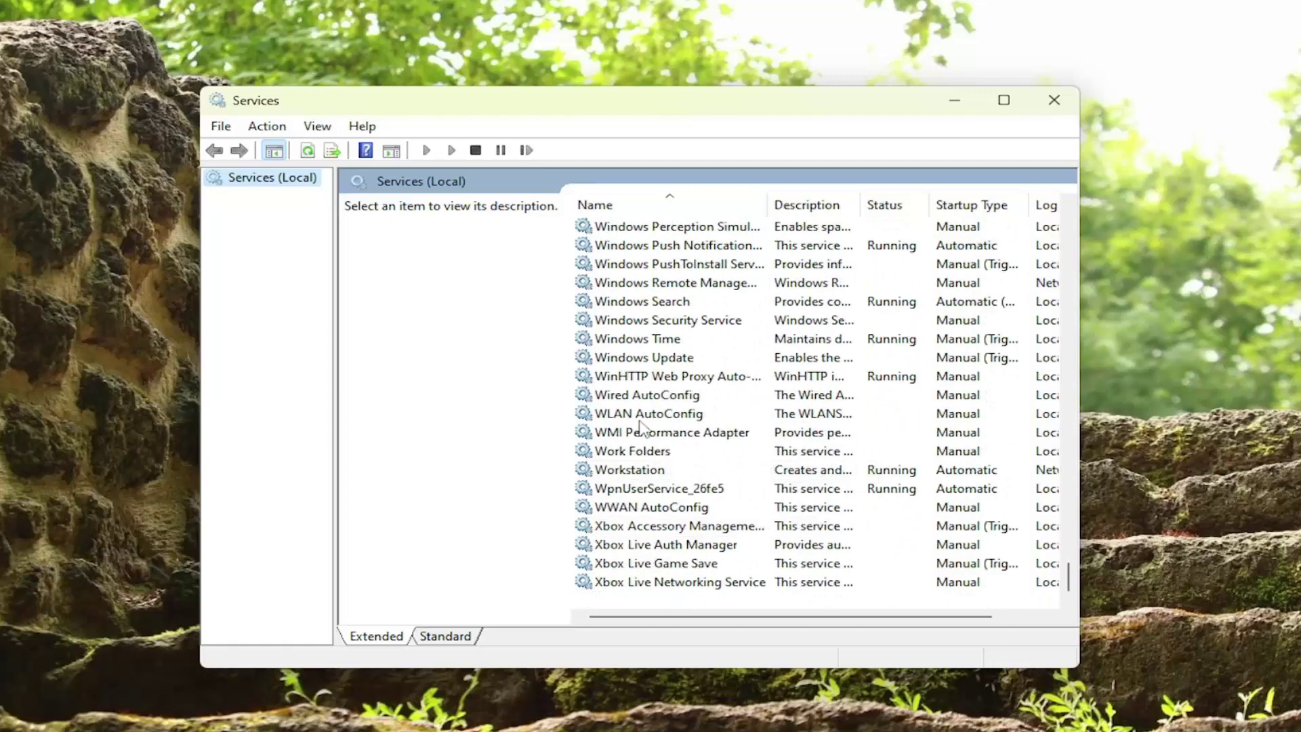
Change the Windows Search service's startup type to Automatic and apply it
{"action": "double_click", "coordinate": [652, 303]}
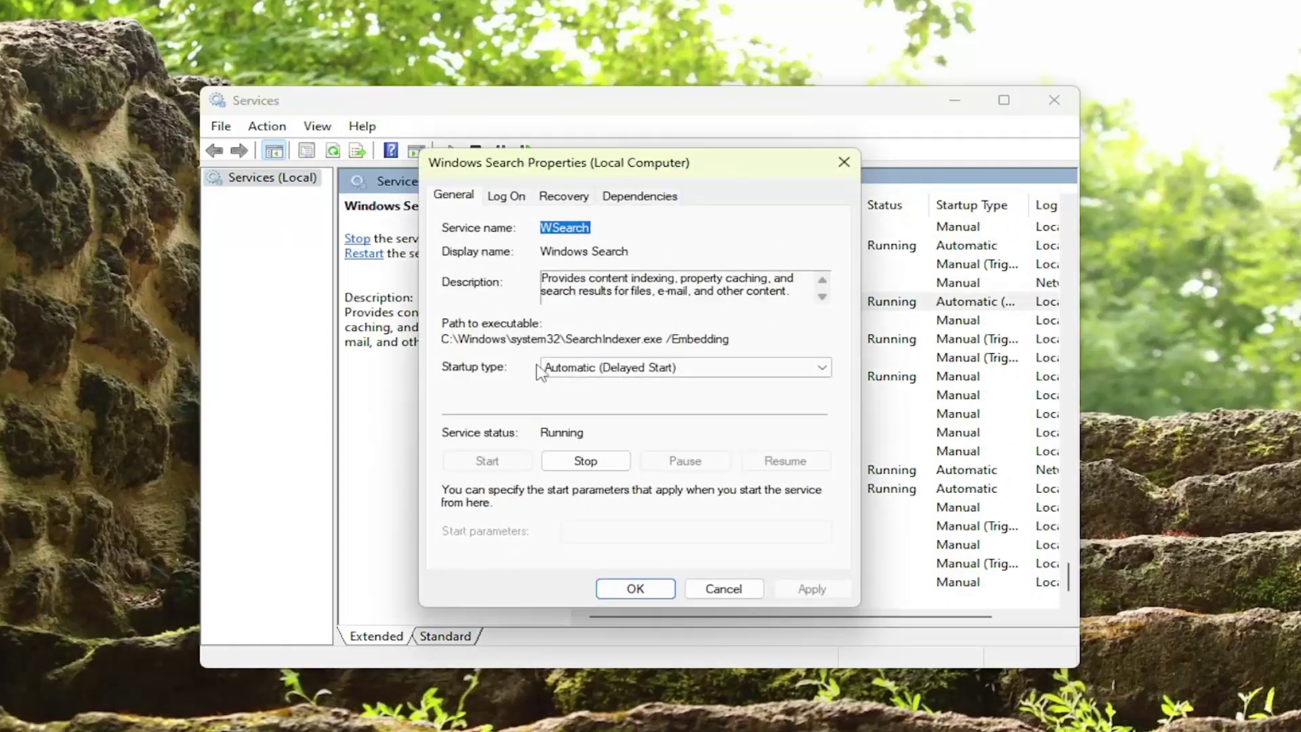
{"action": "left_click", "coordinate": [615, 373]}
{"action": "left_click", "coordinate": [579, 396]}
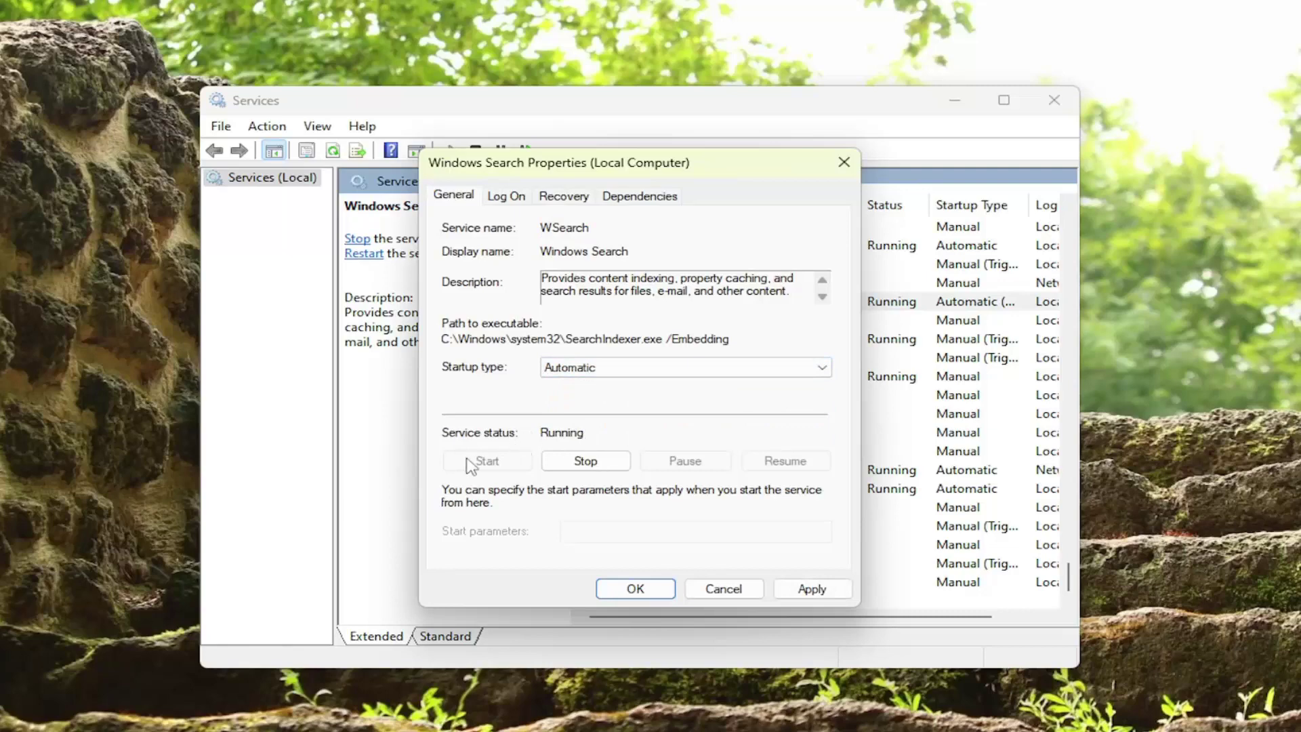
{"action": "left_click", "coordinate": [812, 589]}
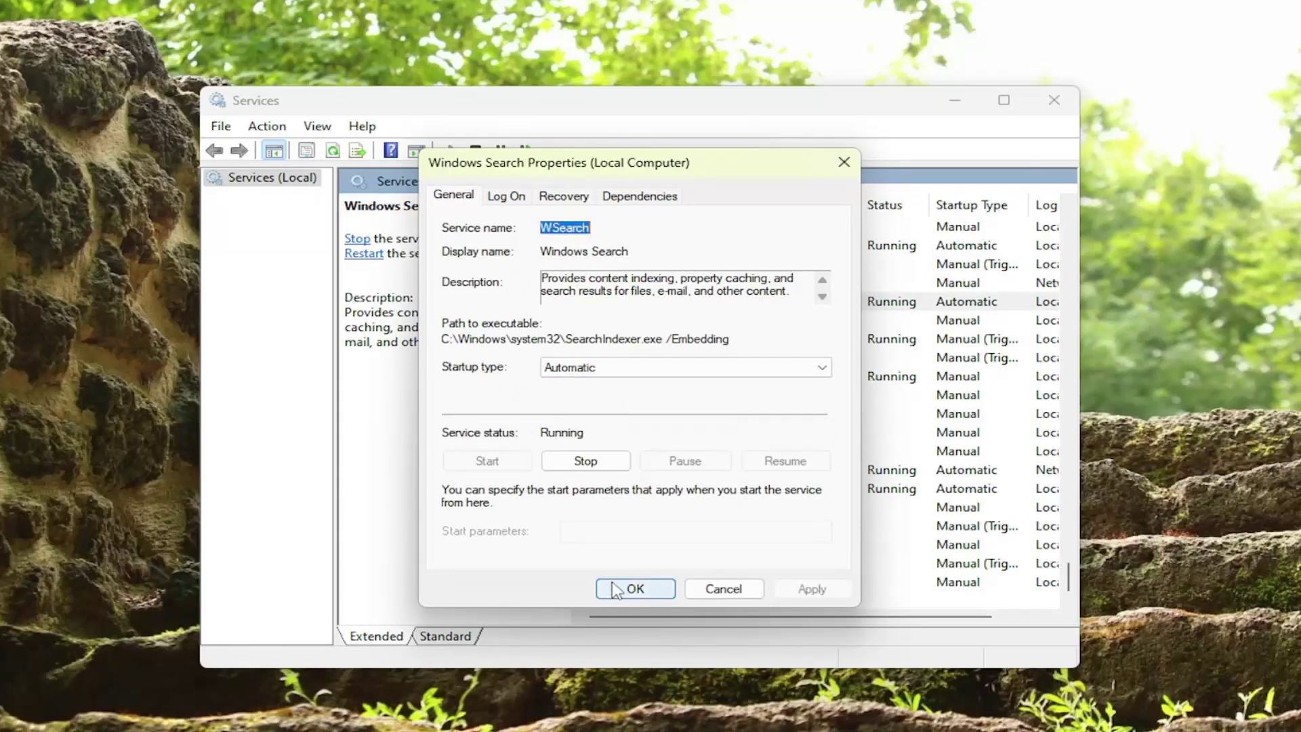
{"action": "left_click", "coordinate": [630, 589]}
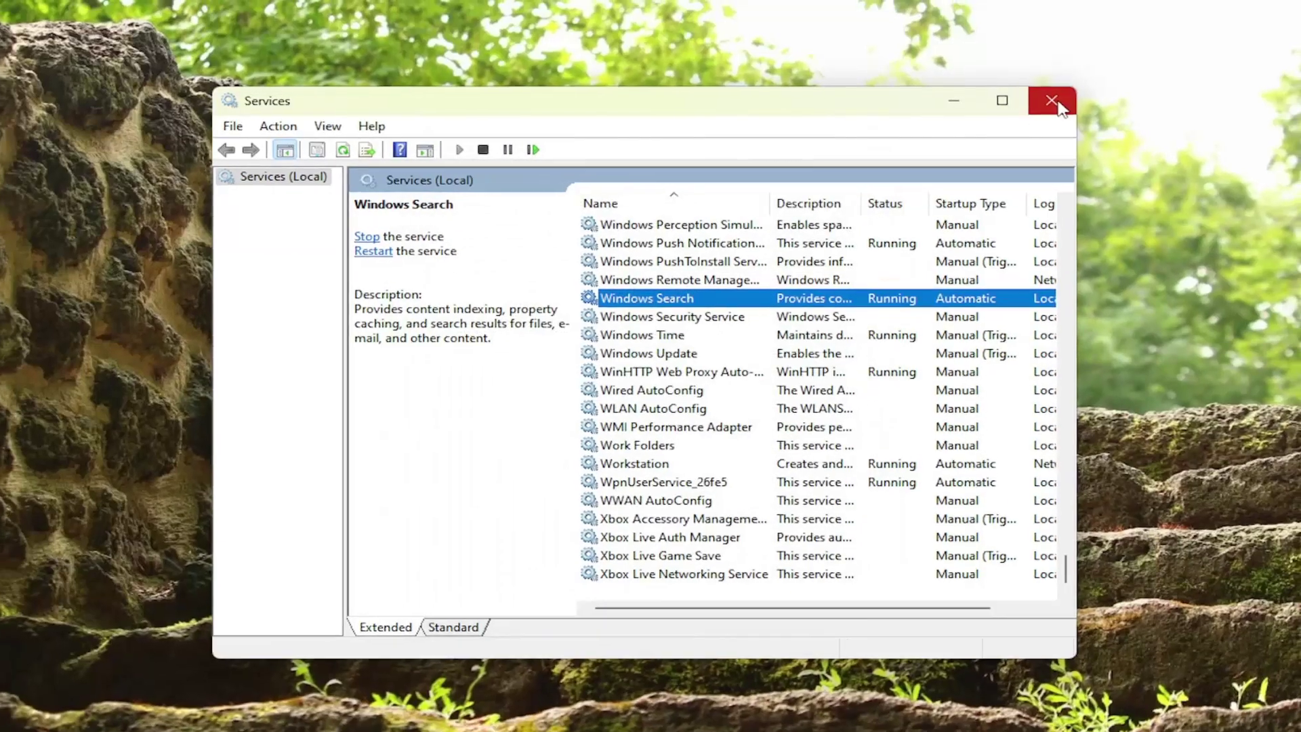
Close Services and open Task Manager from the Start quick-link menu
{"action": "left_click", "coordinate": [1056, 102]}
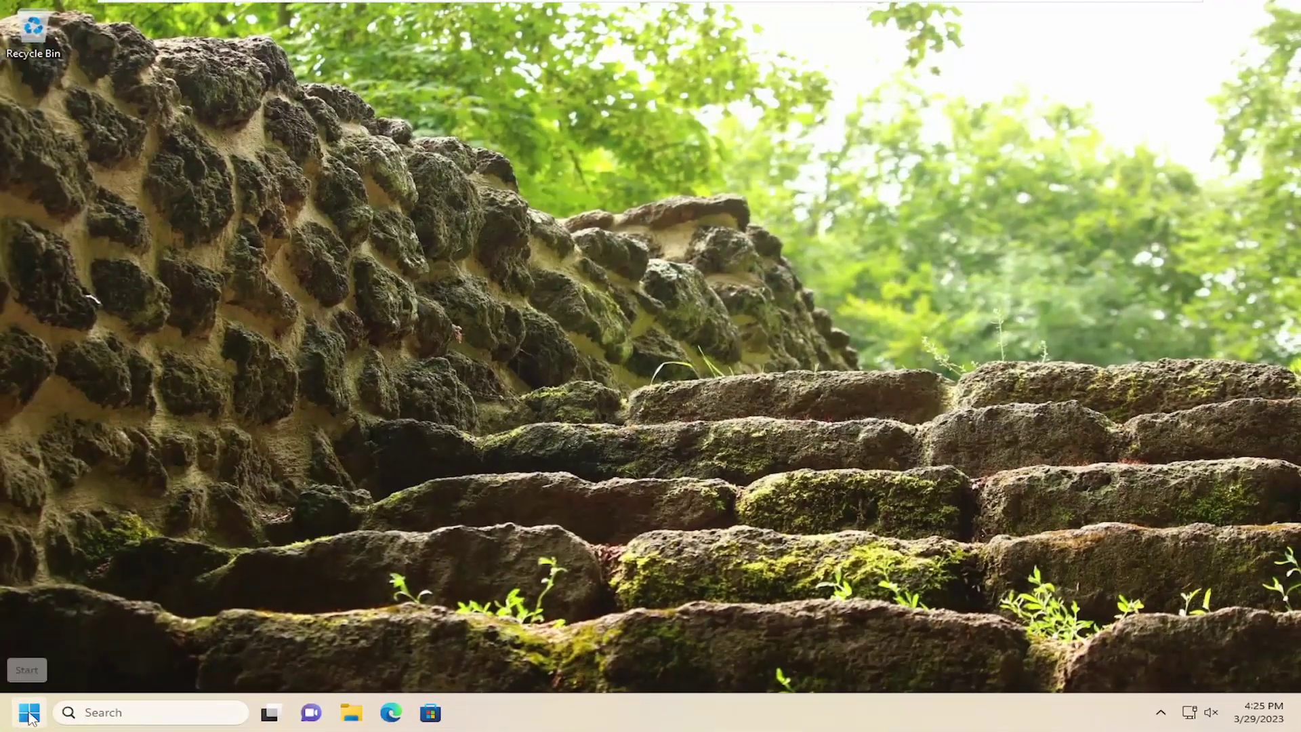
{"action": "right_click", "coordinate": [20, 716]}
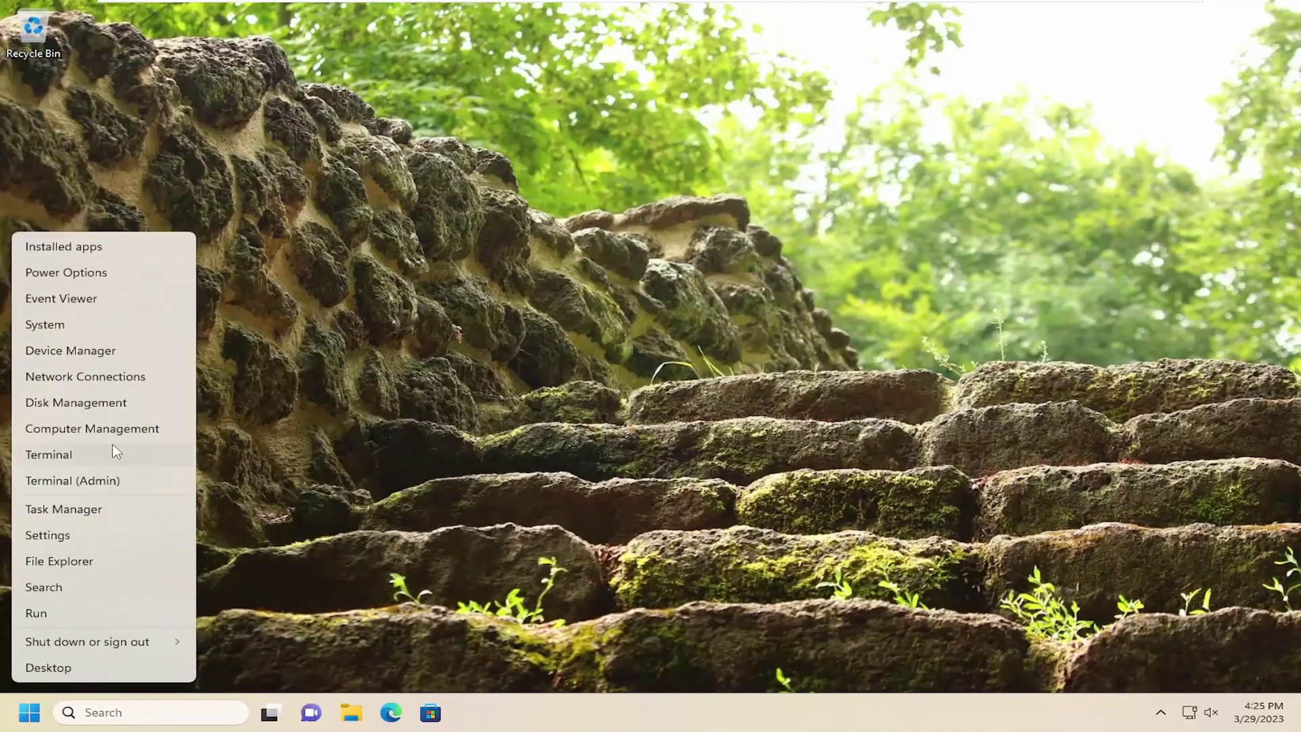
{"action": "left_click", "coordinate": [73, 510]}
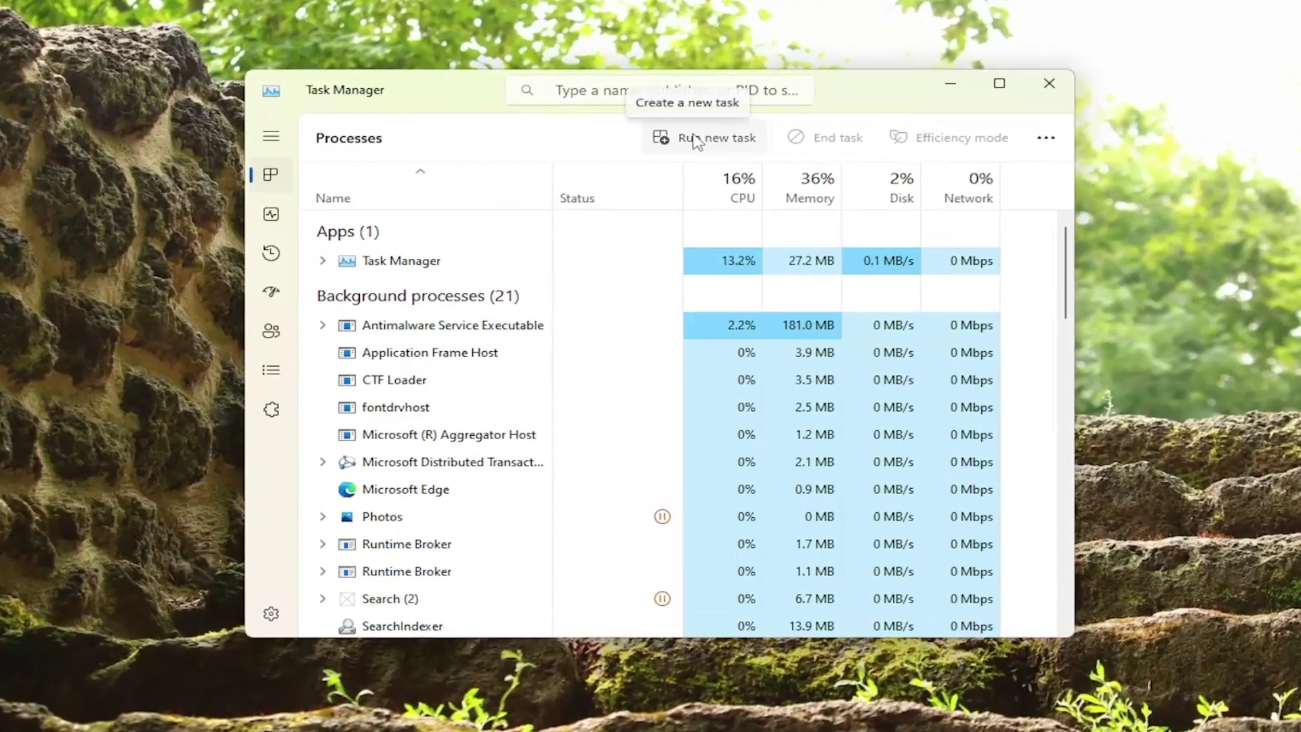
Run cmd as a new task with administrative privileges
{"action": "left_click", "coordinate": [738, 136]}
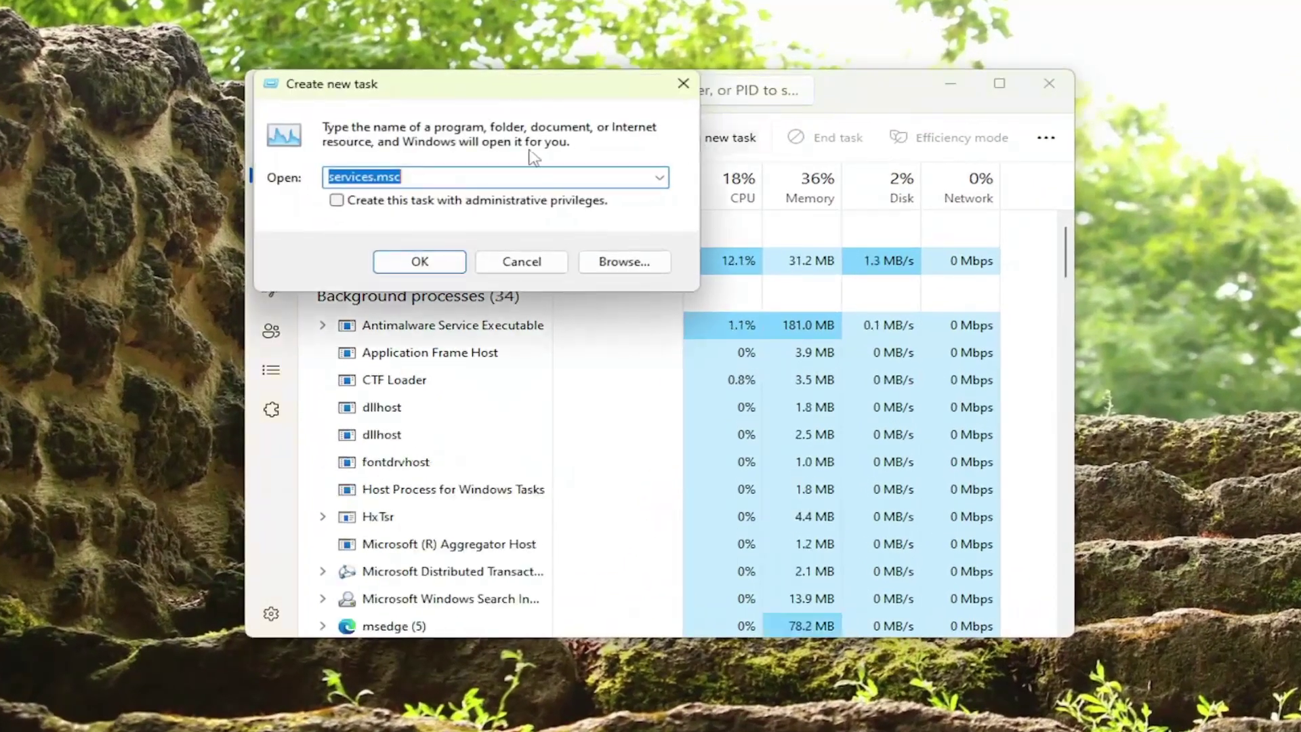
{"action": "type", "text": "cmd"}
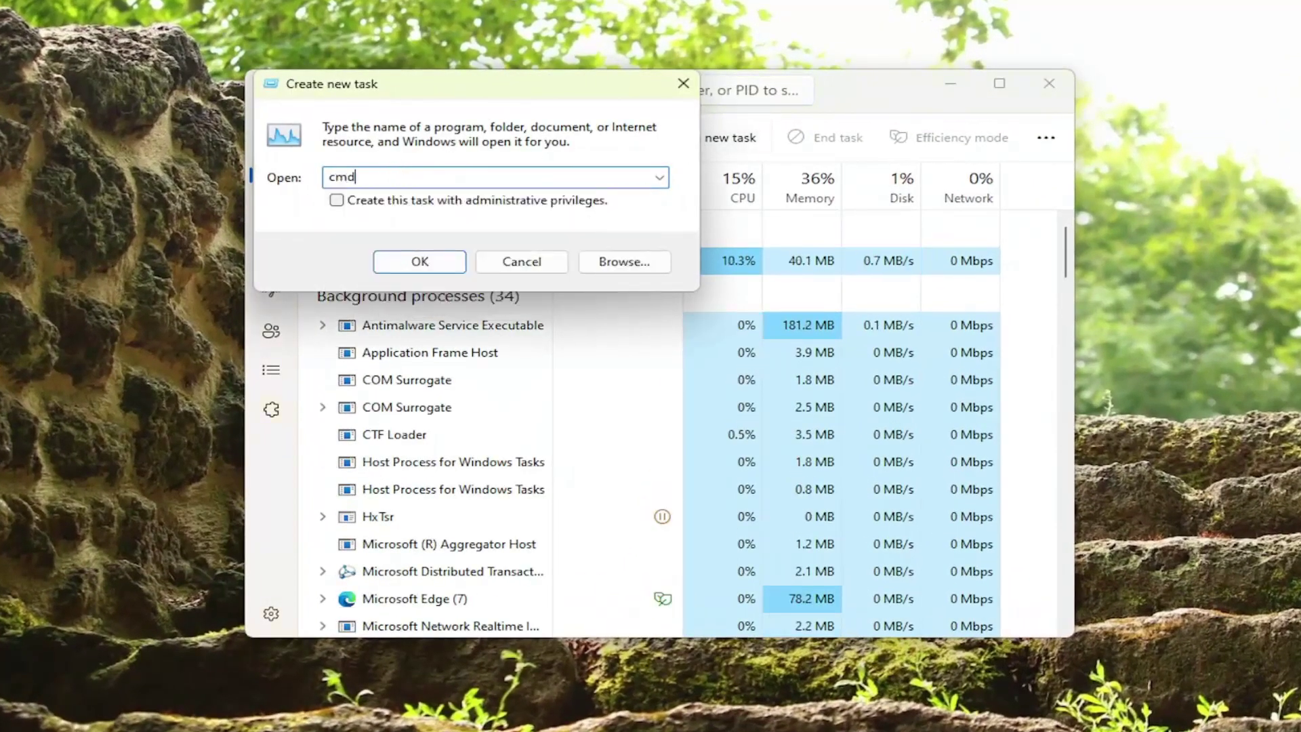
{"action": "left_click", "coordinate": [341, 201]}
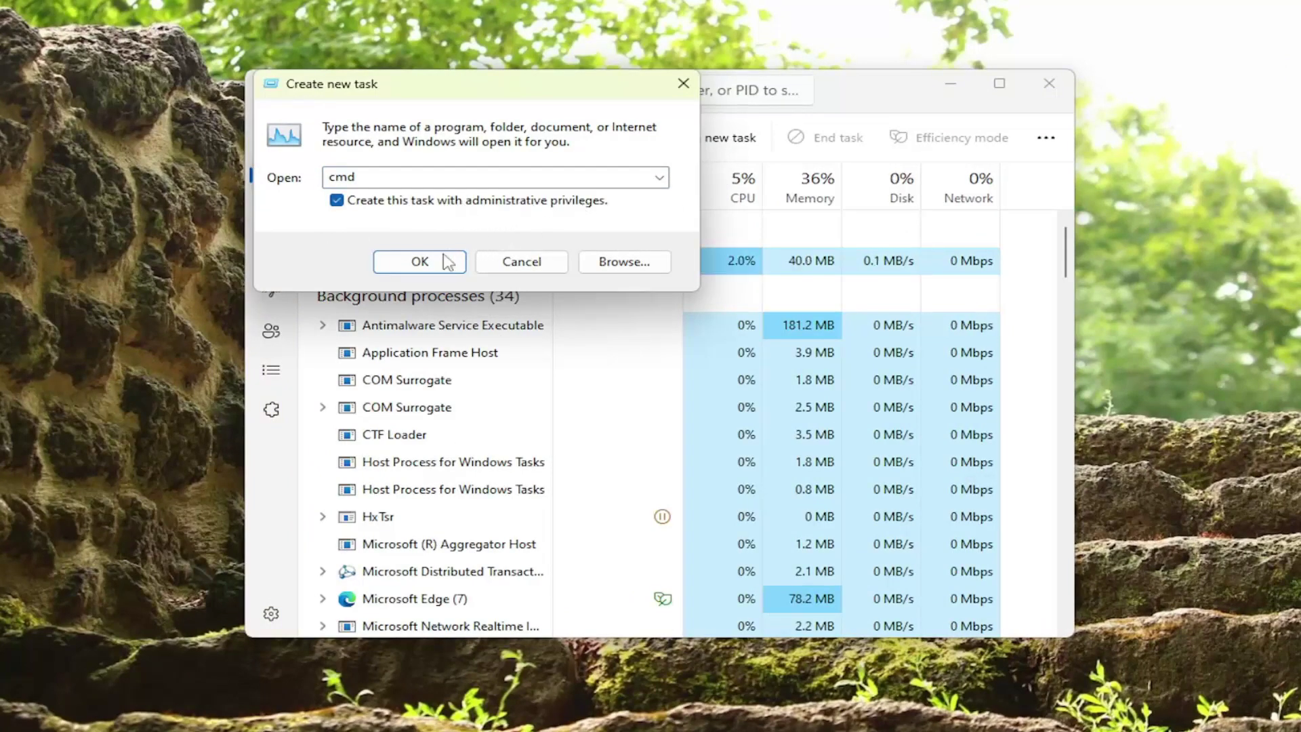
{"action": "left_click", "coordinate": [420, 263]}
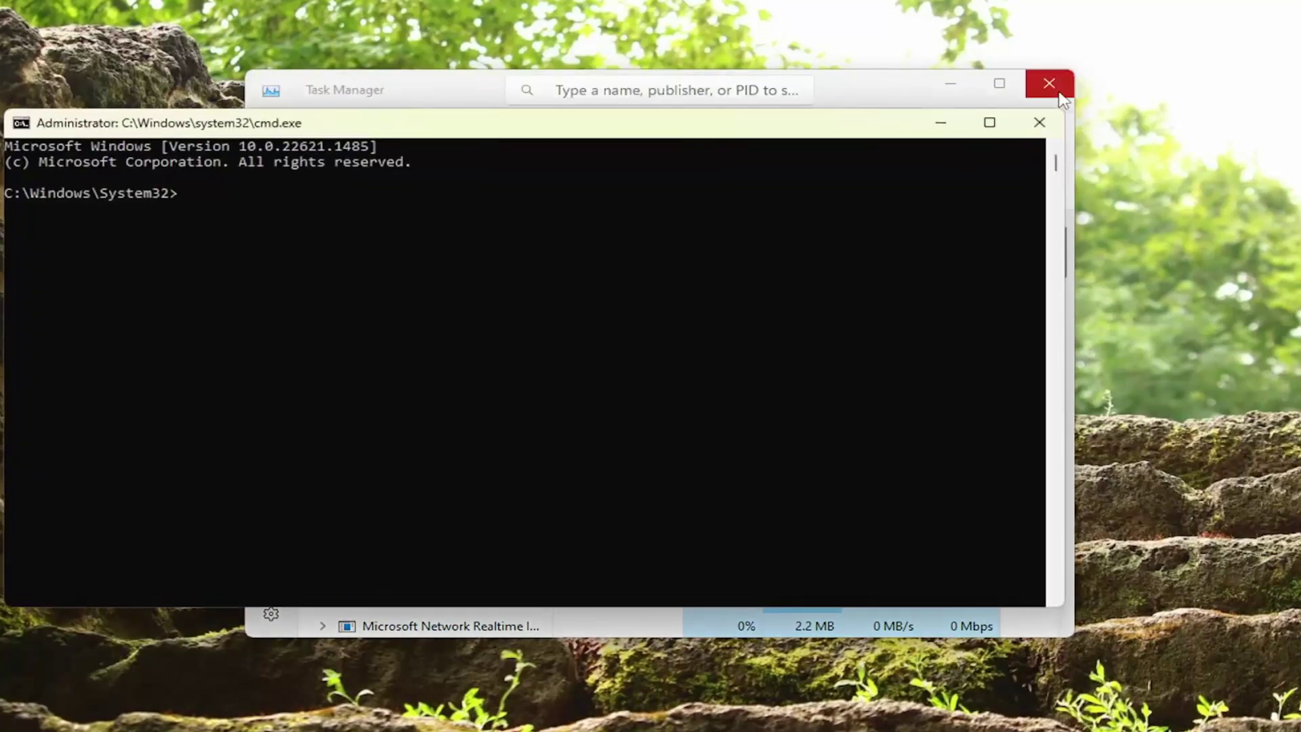
Close Task Manager and run sfc /scannow in the admin Command Prompt
{"action": "left_click", "coordinate": [889, 89]}
{"action": "left_click", "coordinate": [1050, 84]}
{"action": "left_click_drag", "start_coordinate": [506, 145], "coordinate": [650, 160]}
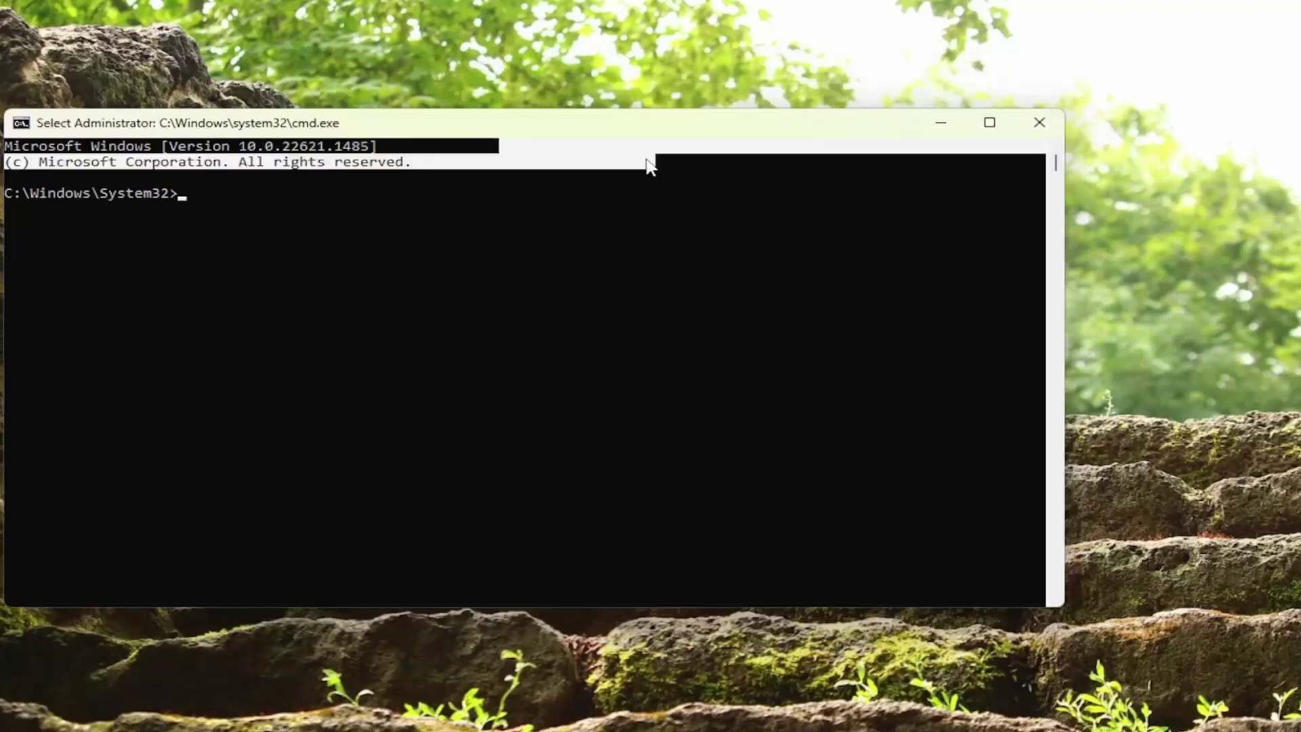
{"action": "left_click", "coordinate": [478, 212]}
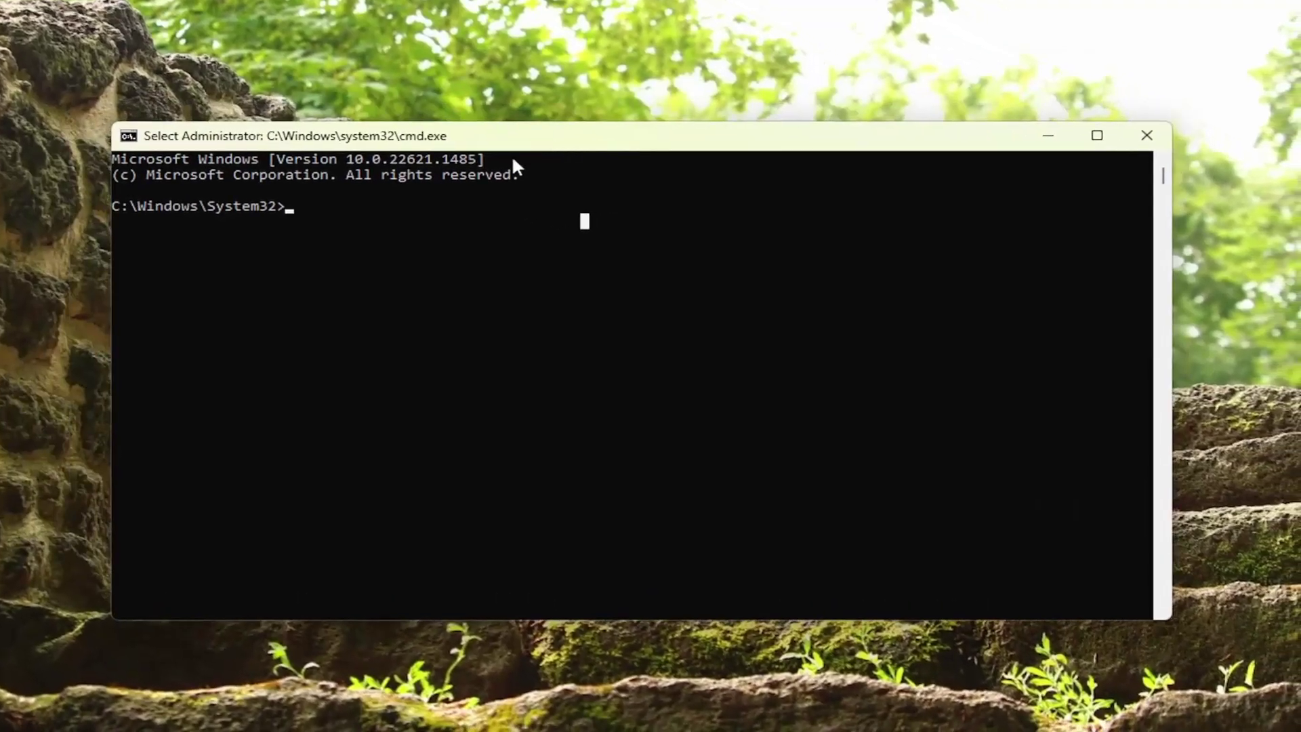
{"action": "key", "text": "Escape"}
{"action": "type", "text": "sfc"}
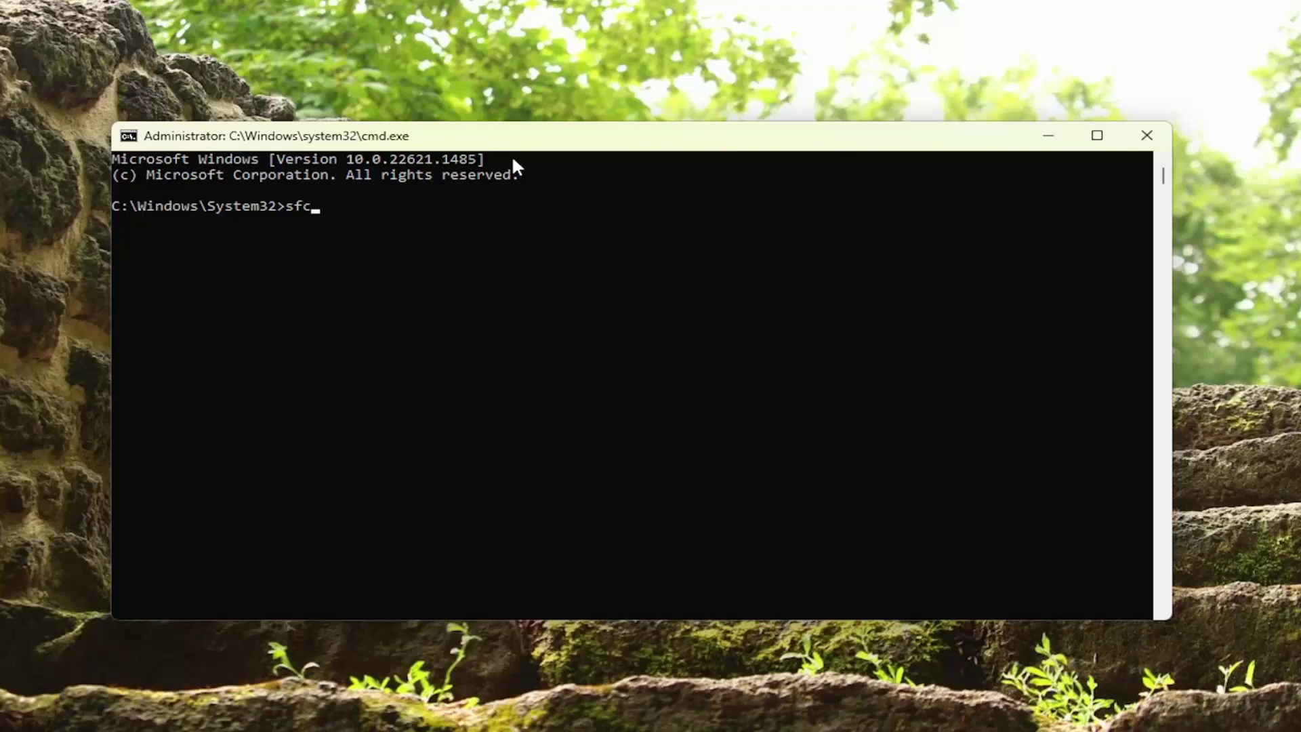
{"action": "type", "text": " /scanno"}
{"action": "type", "text": "w"}
{"action": "key", "text": "Return"}
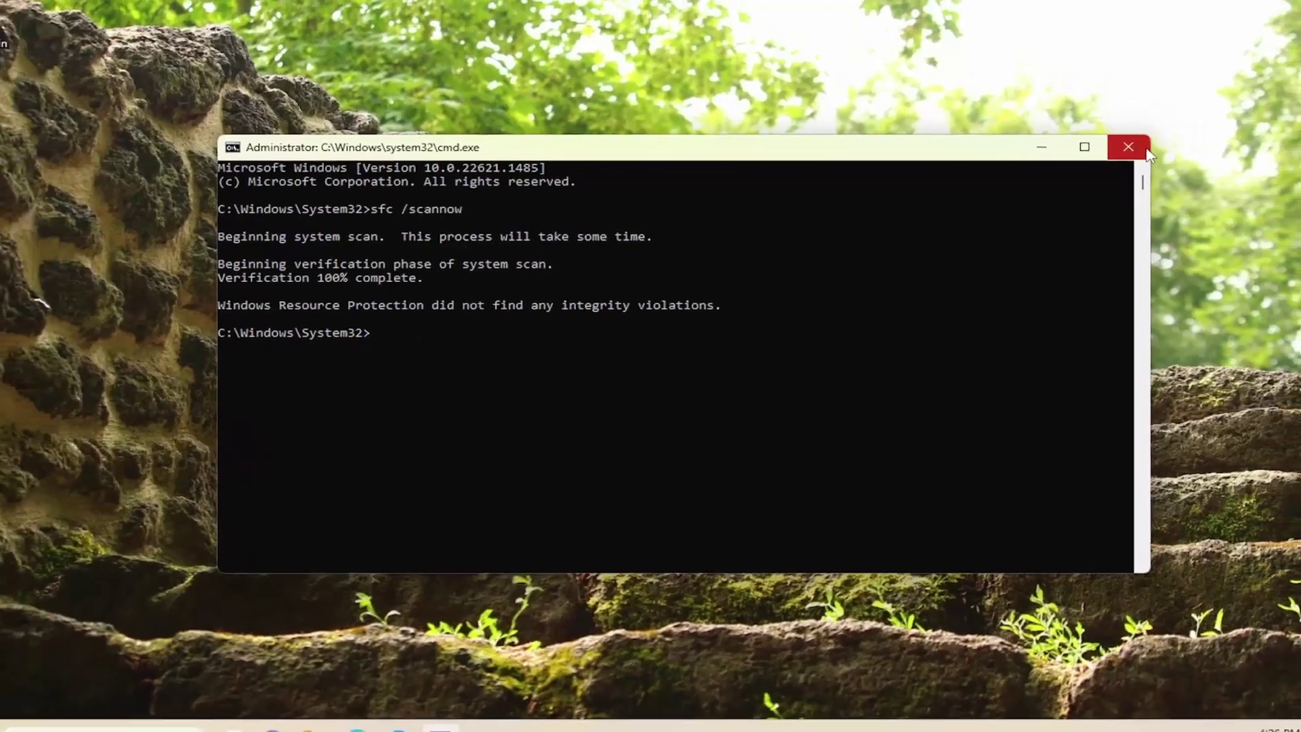
Close Command Prompt and open the Start quick-link menu to reach Restart
{"action": "left_click", "coordinate": [1146, 135]}
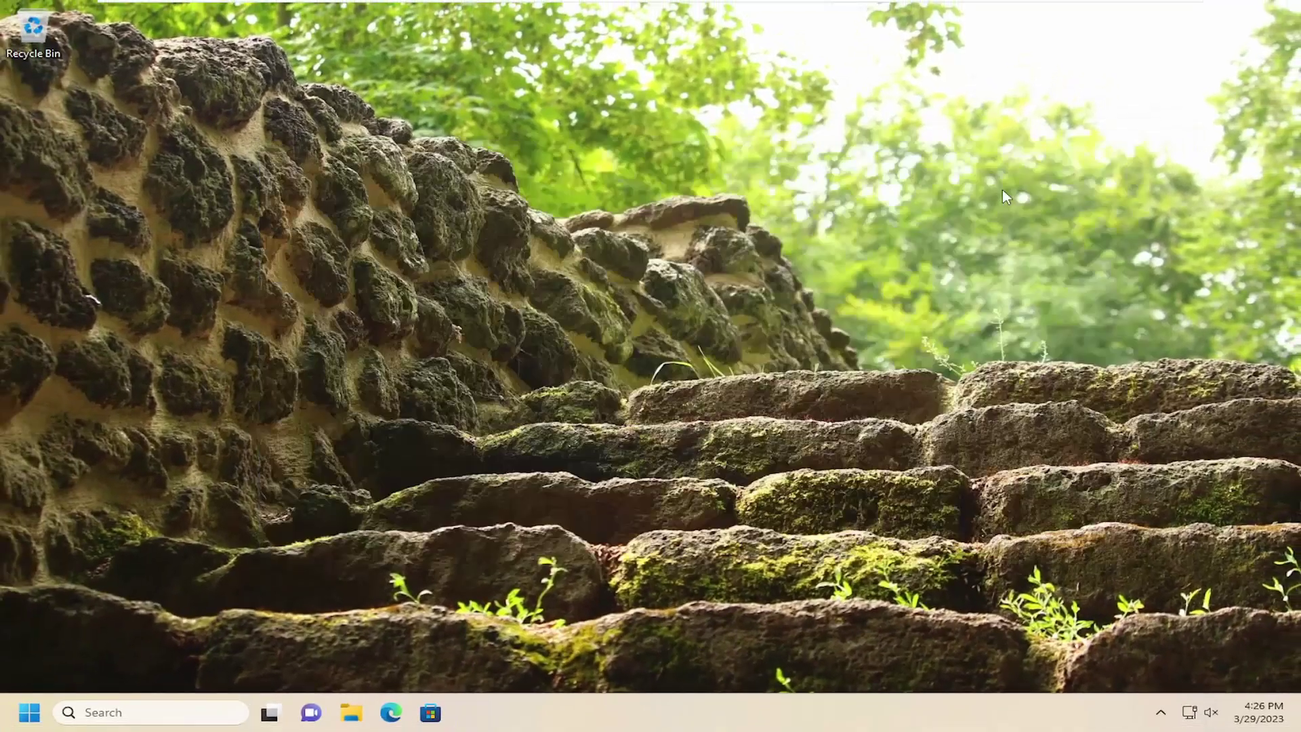
{"action": "right_click", "coordinate": [30, 712]}
{"action": "mouse_move", "coordinate": [87, 640]}
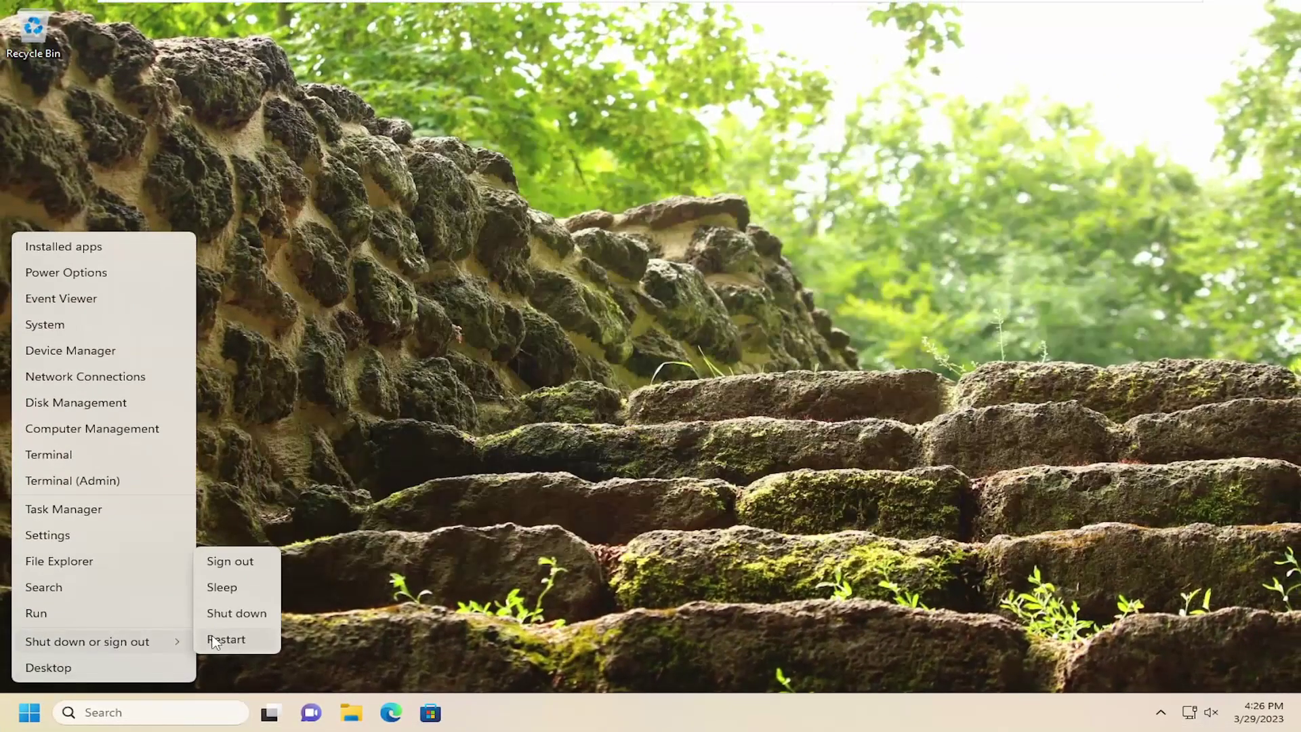